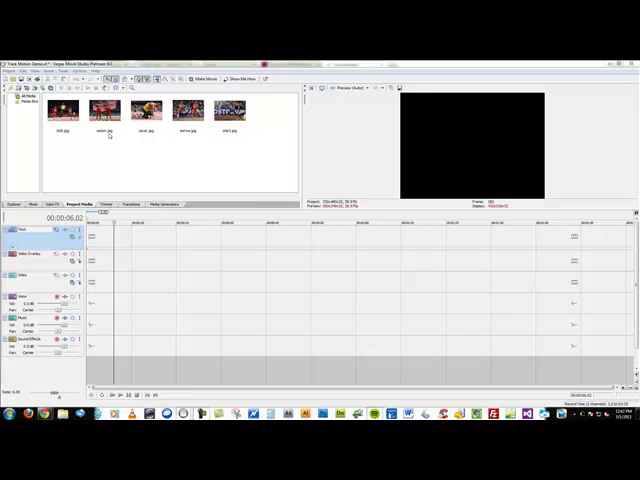
Place bolt.jpg on the Text track and eaton.jpg on Video Overlay, then open Text track motion
{"action": "left_click_drag", "start_coordinate": [62, 112], "coordinate": [98, 240]}
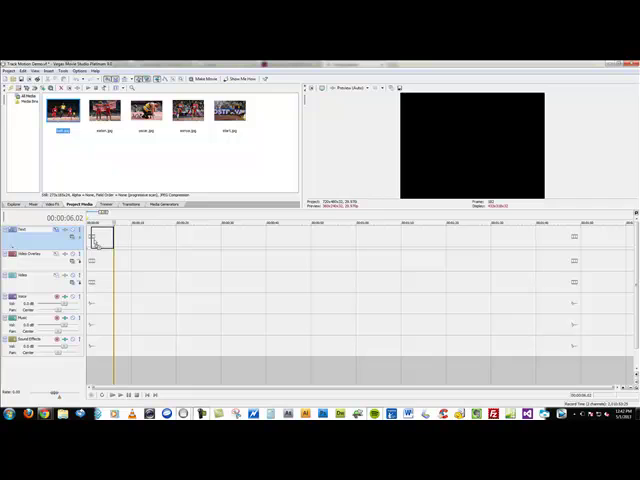
{"action": "left_click_drag", "start_coordinate": [104, 112], "coordinate": [92, 262]}
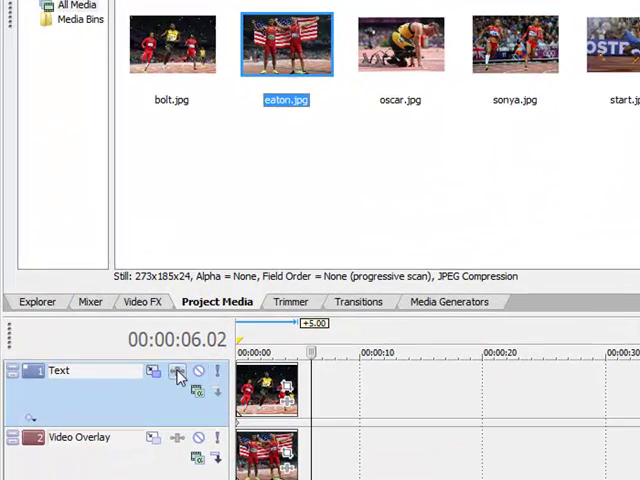
{"action": "left_click", "coordinate": [62, 229]}
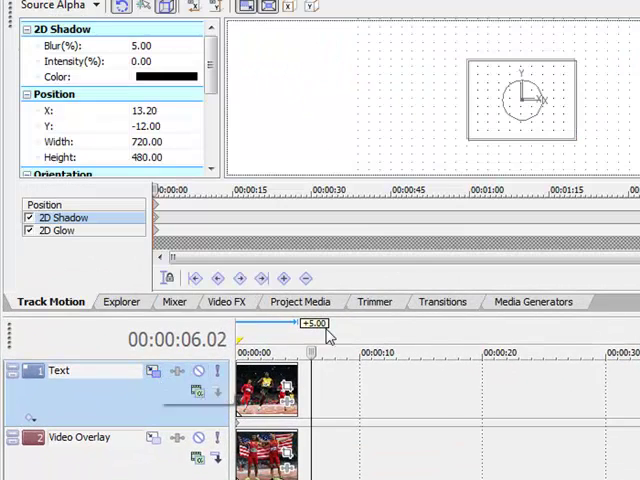
Rotate the Text photo about 30 degrees, shrink it to half size, and nudge it slightly
{"action": "mouse_move", "coordinate": [541, 100]}
{"action": "left_mouse_down"}
{"action": "mouse_move", "coordinate": [505, 75]}
{"action": "mouse_move", "coordinate": [285, 100]}
{"action": "left_mouse_up"}
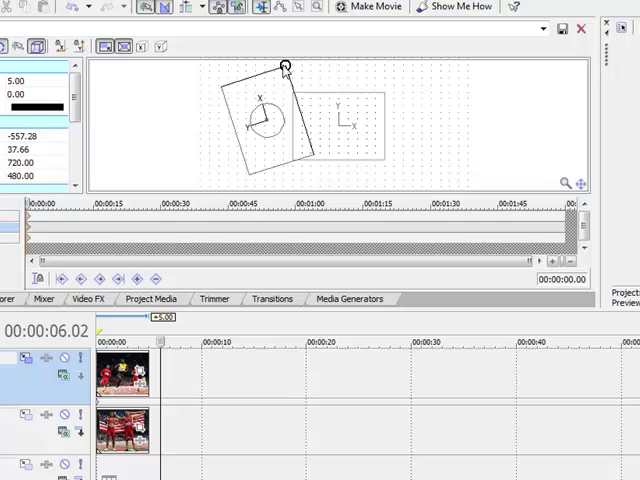
{"action": "left_click_drag", "start_coordinate": [285, 68], "coordinate": [278, 92]}
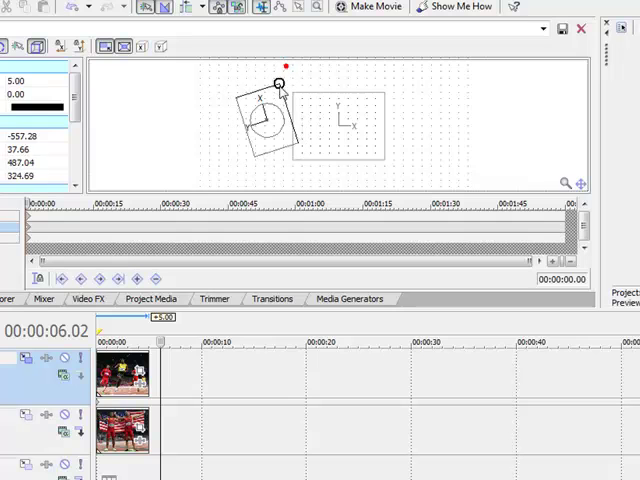
{"action": "left_click_drag", "start_coordinate": [264, 130], "coordinate": [260, 127]}
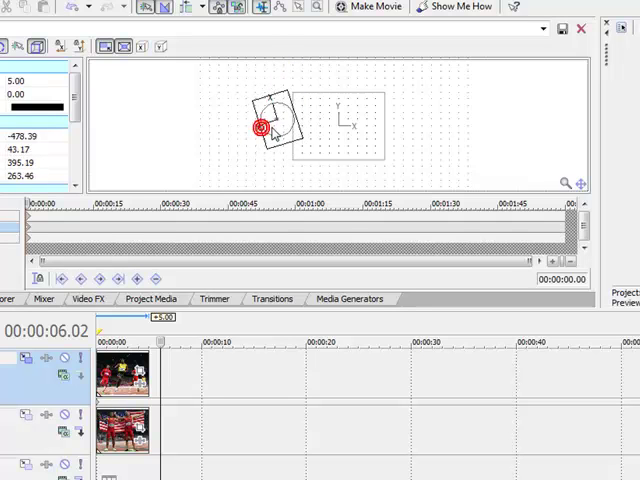
Add later keyframes moving the photo left-down, then right toward centre, then rotating it
{"action": "left_click", "coordinate": [45, 232]}
{"action": "left_click_drag", "start_coordinate": [325, 150], "coordinate": [300, 160]}
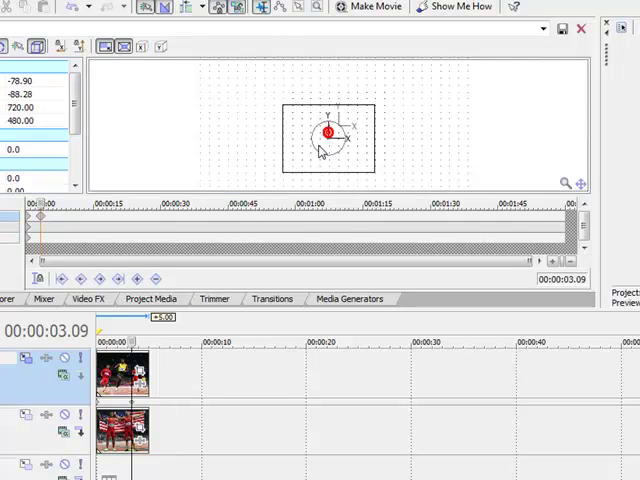
{"action": "left_click", "coordinate": [57, 232]}
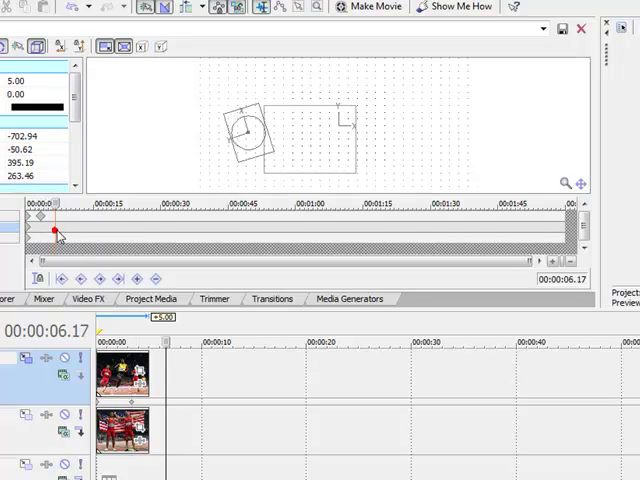
{"action": "left_click_drag", "start_coordinate": [229, 137], "coordinate": [265, 181]}
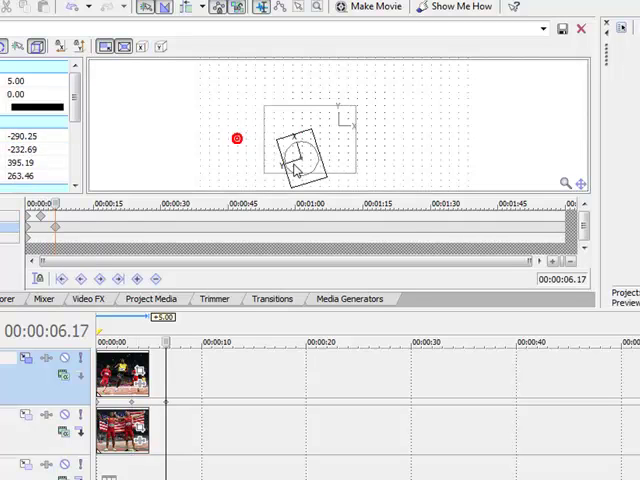
{"action": "left_click", "coordinate": [82, 232]}
{"action": "left_click_drag", "start_coordinate": [297, 147], "coordinate": [283, 129]}
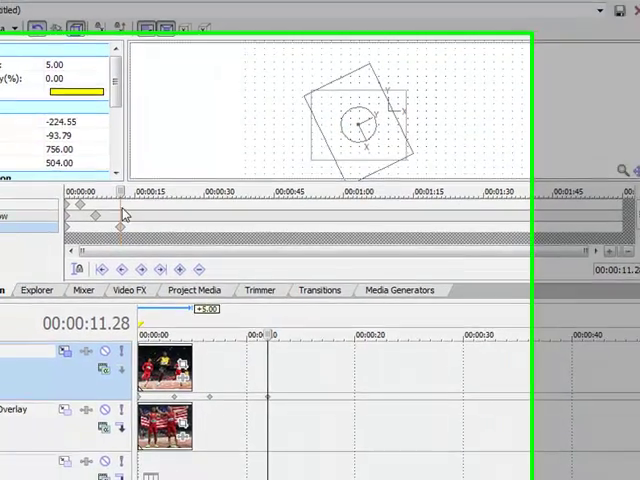
{"action": "left_click", "coordinate": [125, 215]}
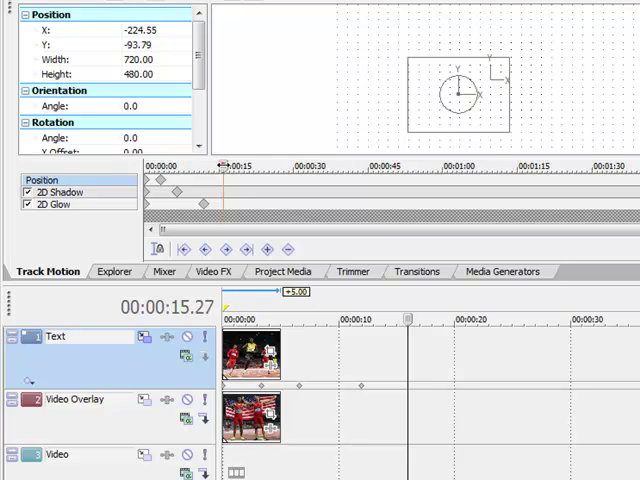
Reset the motion timeline to the start, then select the Text photo and grab a keyframe beneath it
{"action": "left_click_drag", "start_coordinate": [218, 166], "coordinate": [133, 178]}
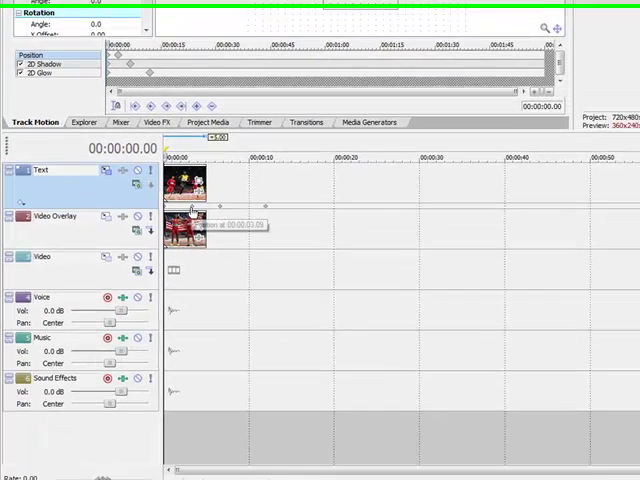
{"action": "left_click", "coordinate": [235, 368]}
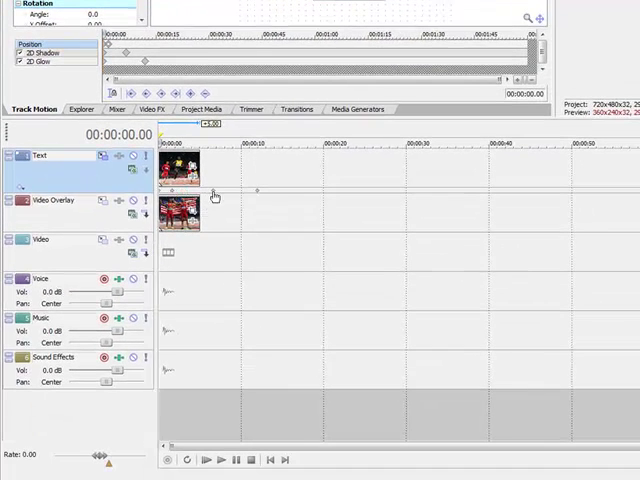
{"action": "left_click", "coordinate": [213, 191]}
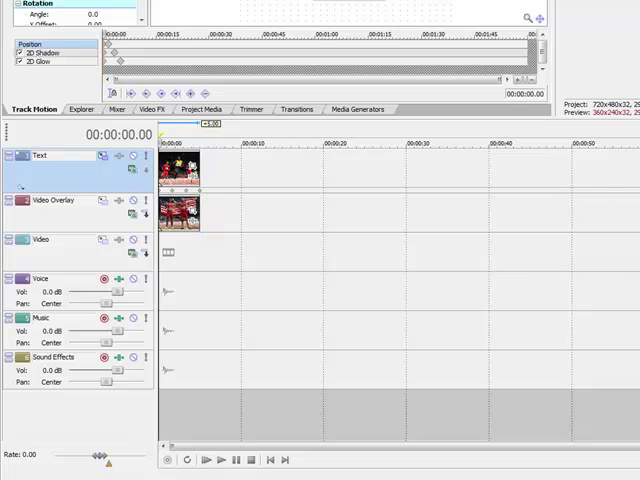
Preview the animation, shift one Text keyframe slightly later, and preview again
{"action": "key", "text": "space"}
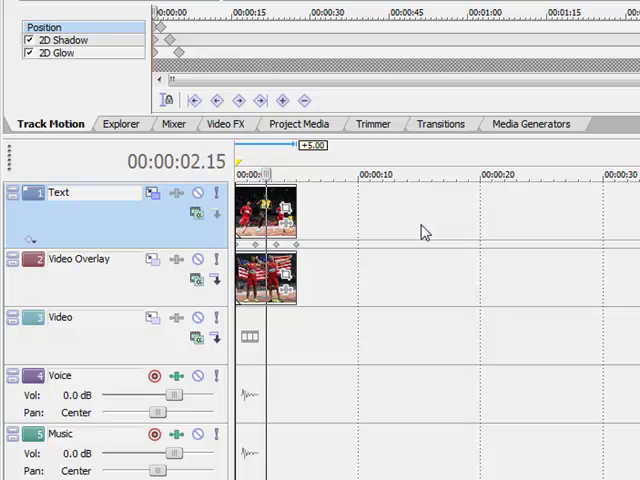
{"action": "key", "text": "space"}
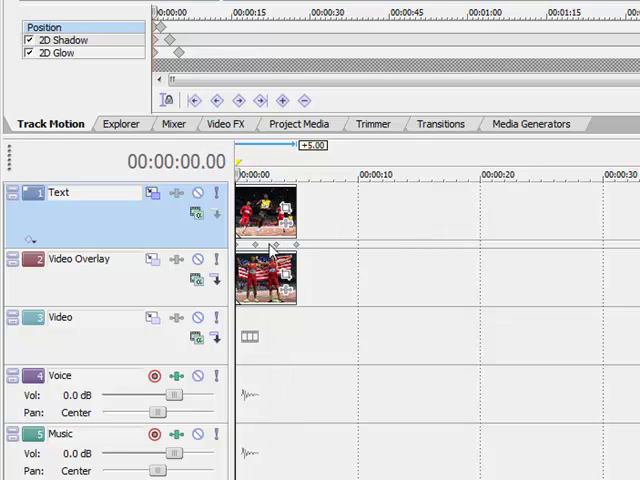
{"action": "left_click_drag", "start_coordinate": [255, 246], "coordinate": [293, 246]}
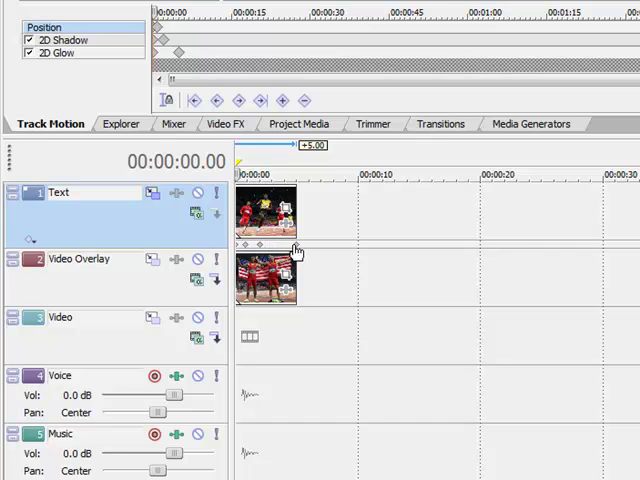
{"action": "key", "text": "space"}
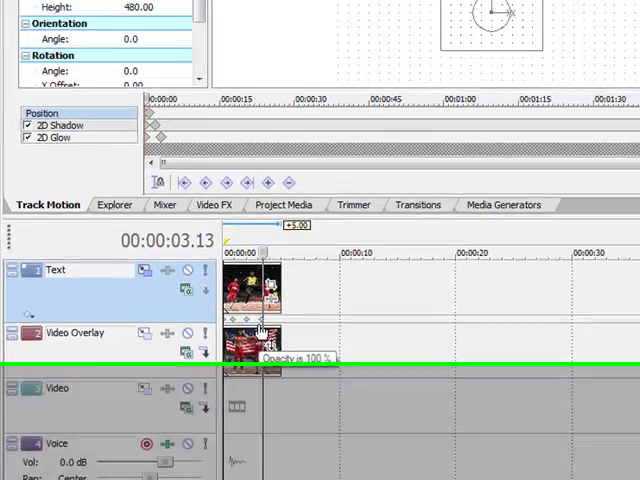
{"action": "key", "text": "space"}
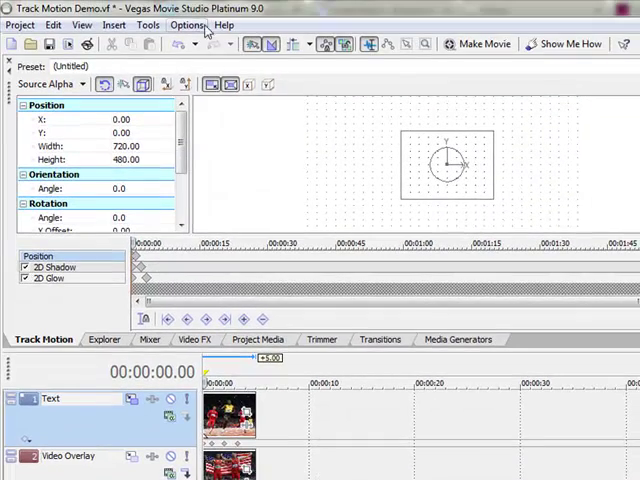
Undo all 17 recorded actions from the Undo history list
{"action": "left_click", "coordinate": [197, 47]}
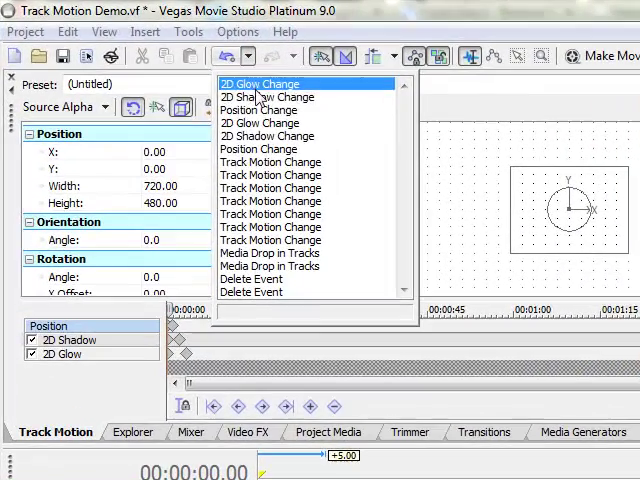
{"action": "left_click", "coordinate": [266, 312]}
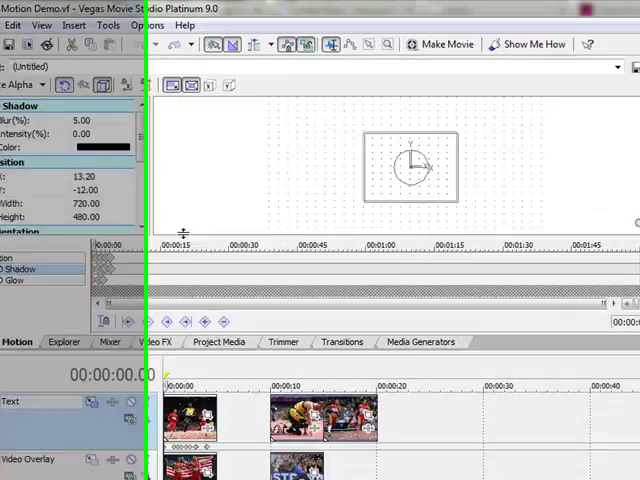